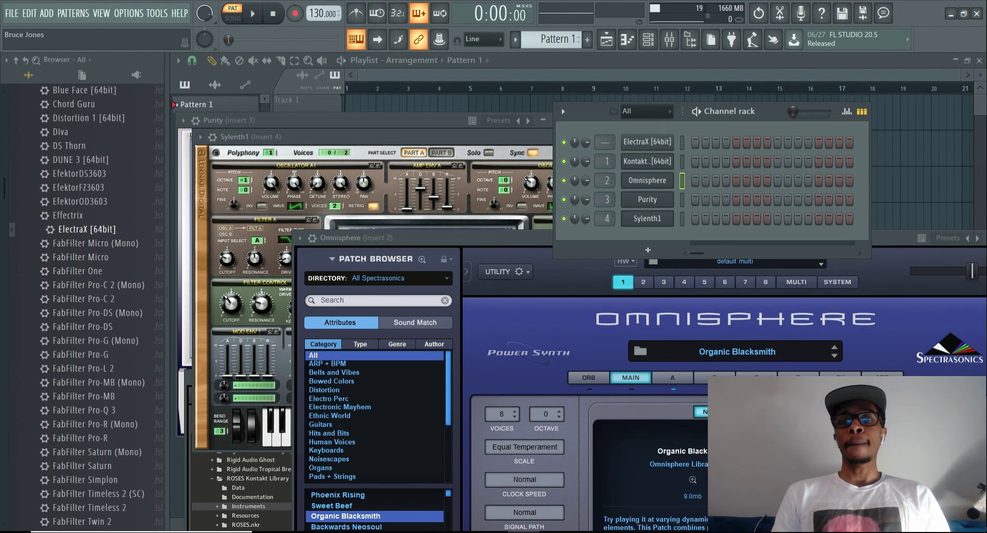
In Sylenth1, set the LFO 1 modulation destinations to Phase A and Pan AB.
key("Escape")
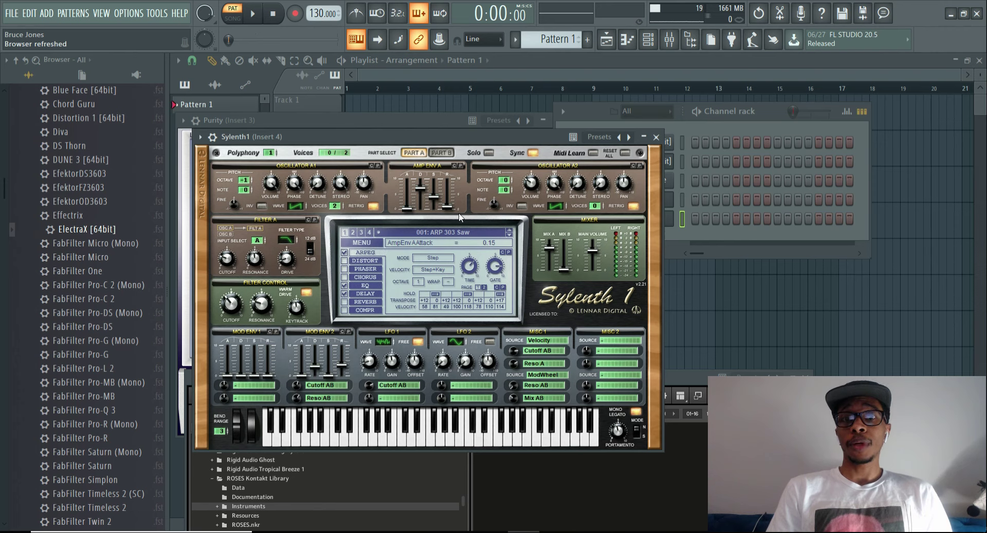
left_click(407, 431)
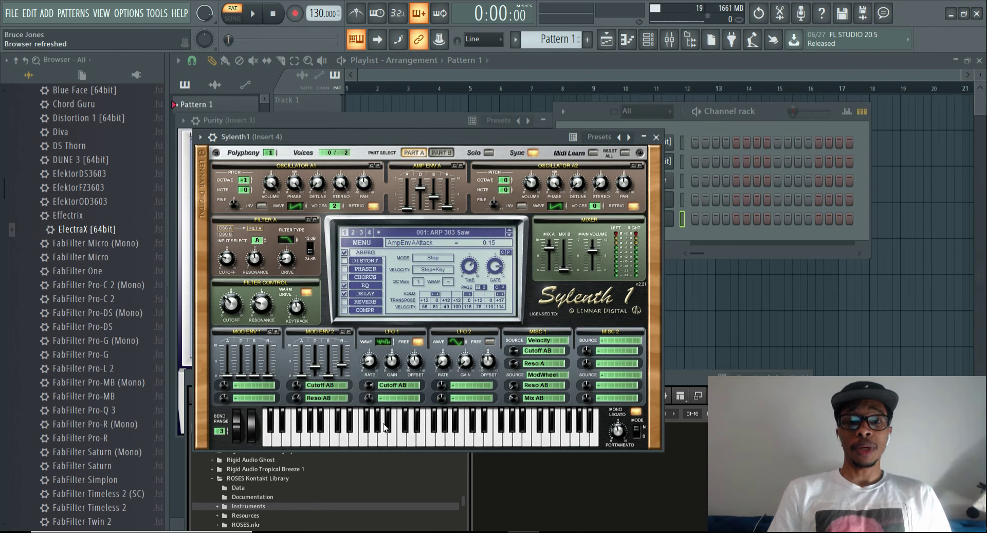
left_click(400, 384)
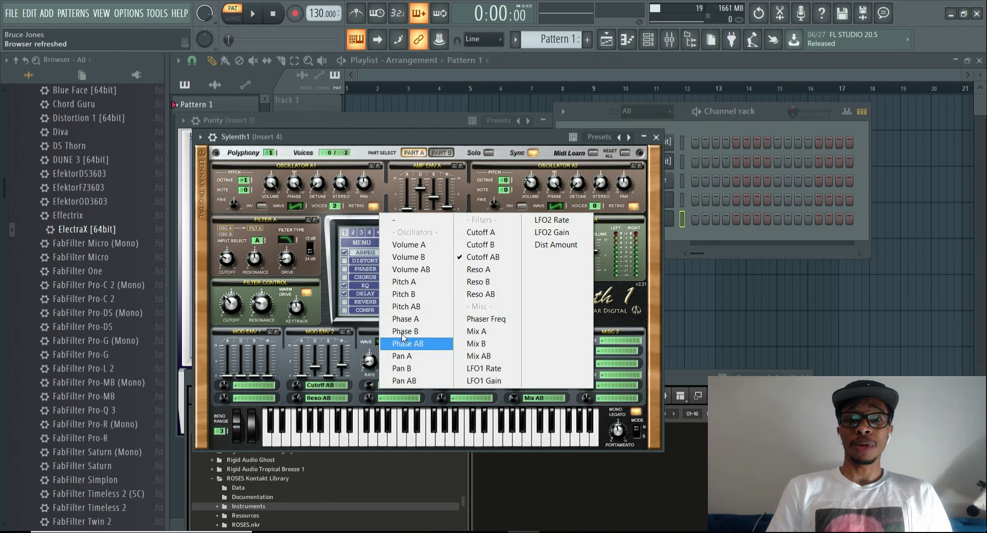
left_click(397, 318)
left_click(407, 397)
left_click(414, 393)
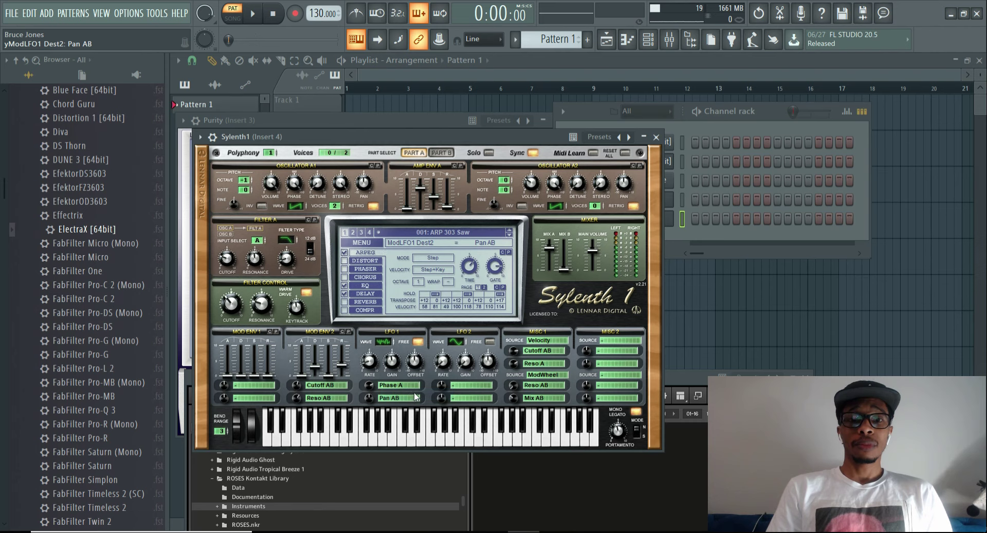
Set LFO 2's first destination to Pan AB and Misc 1's ModWheel destination to Cutoff AB, and audition notes on the Sylenth1 keyboard.
left_click(468, 385)
left_click(474, 381)
left_click(535, 383)
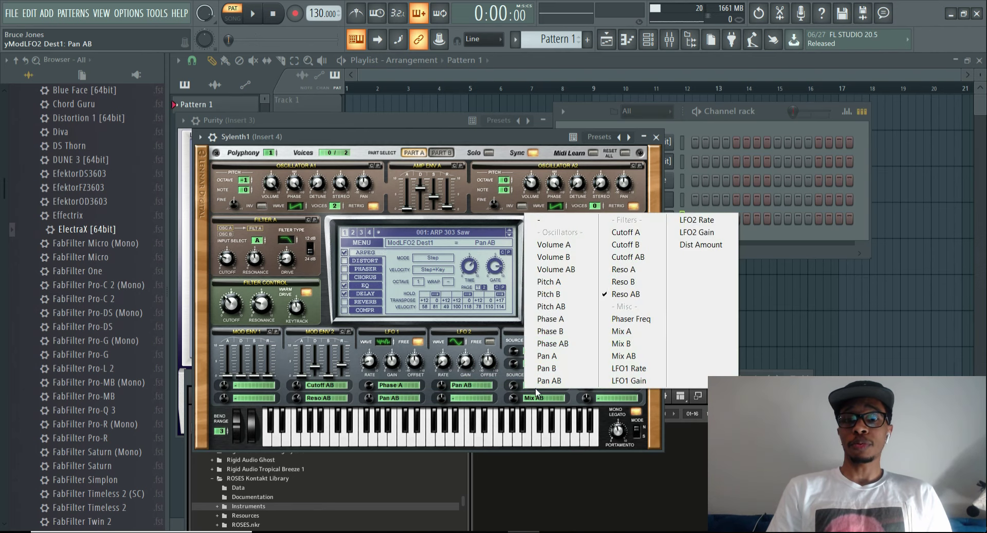
left_click(625, 257)
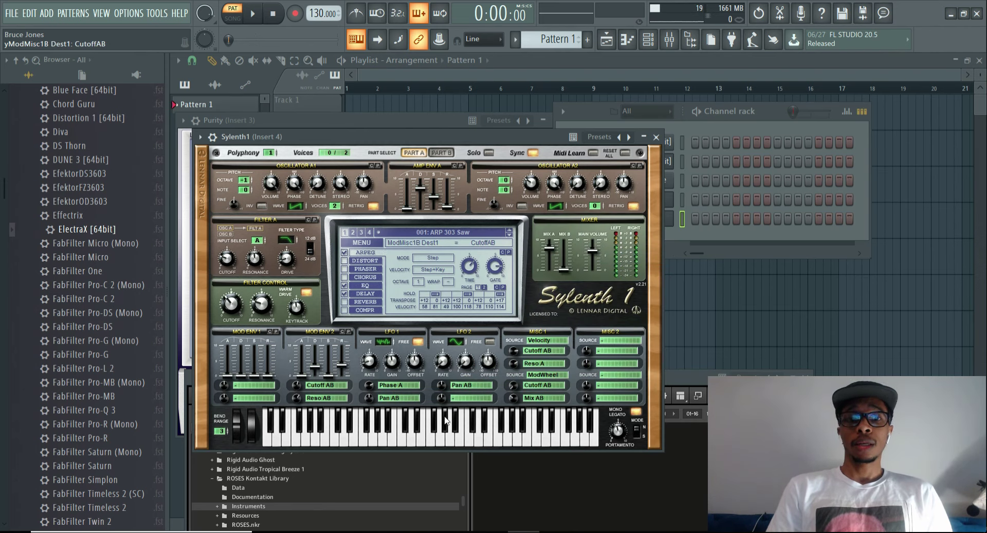
left_click(405, 429)
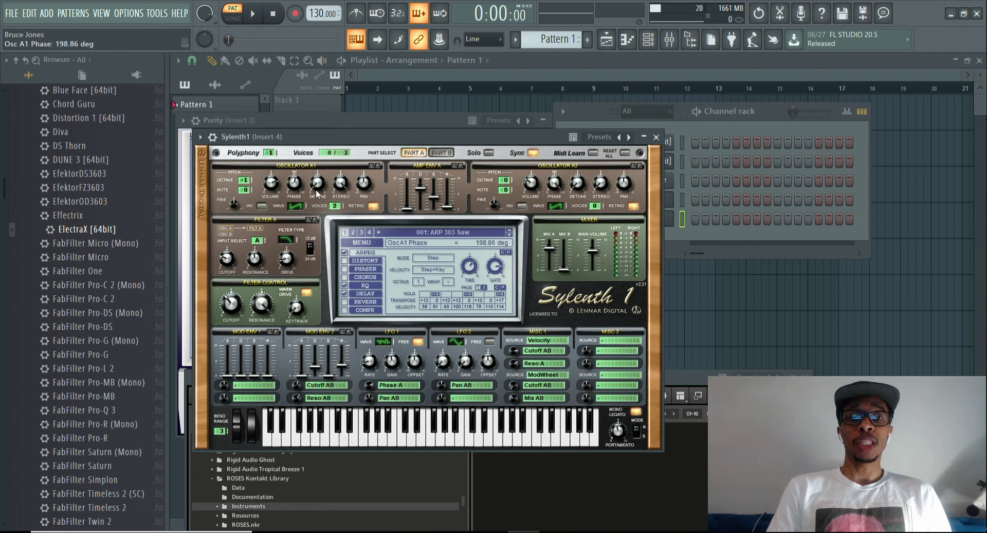
left_click(402, 431)
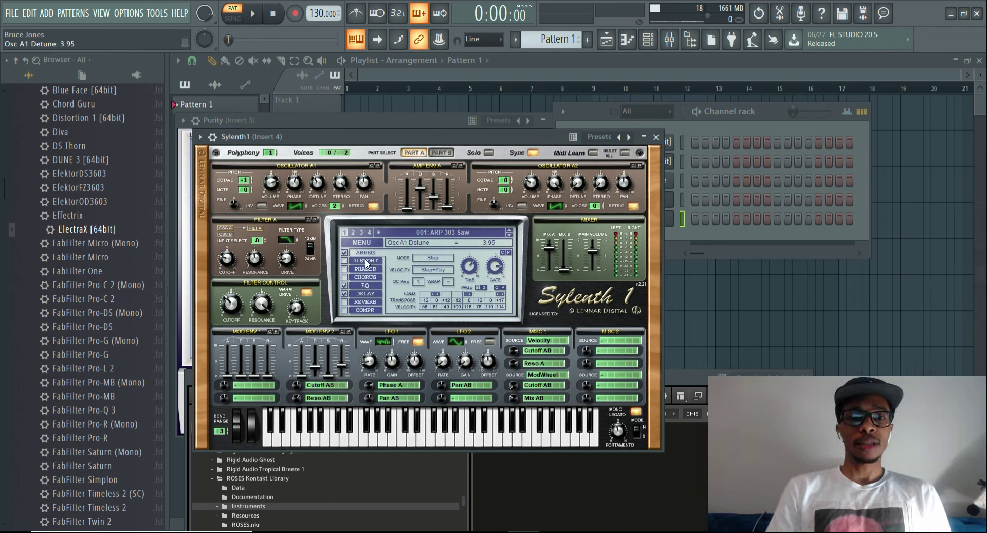
Load the bank file YoungHitmakers Sylenth Soundbank Vol.1.fxb into Sylenth1.
left_click(360, 244)
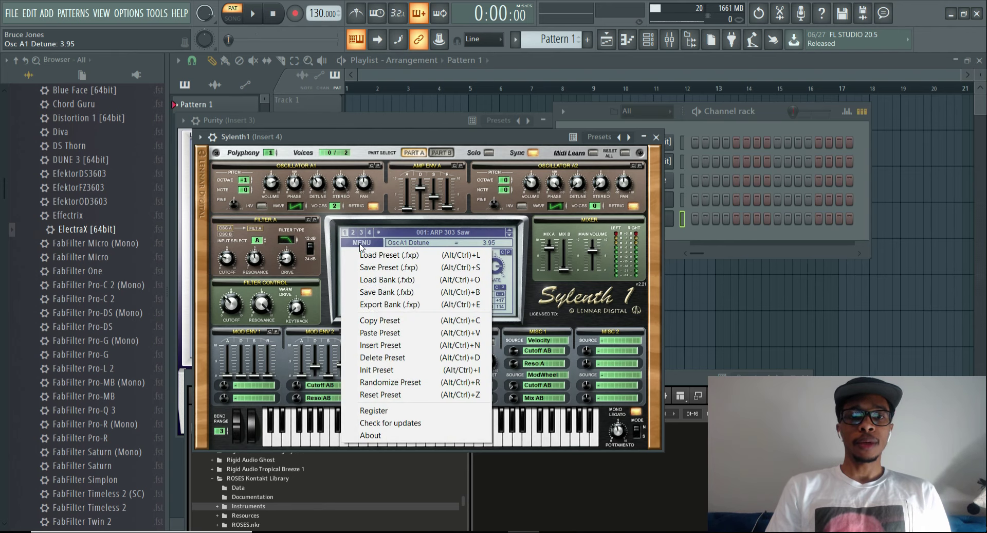
left_click(385, 280)
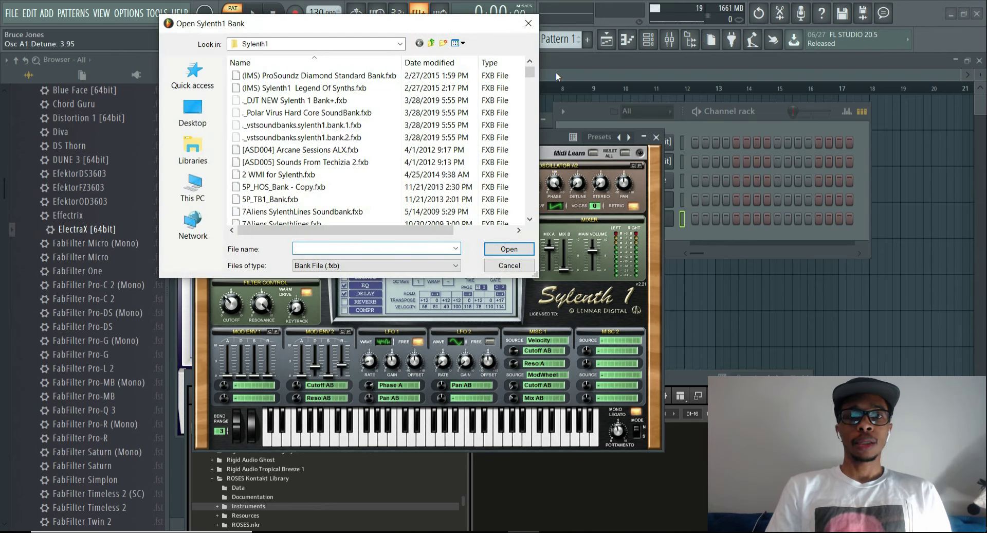
left_click_drag(530, 72, 537, 239)
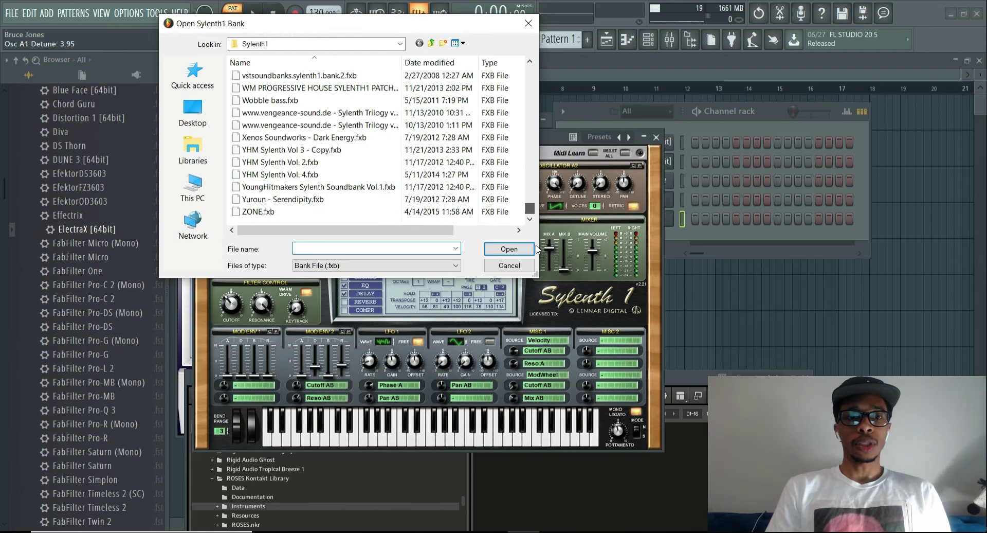
double_click(362, 187)
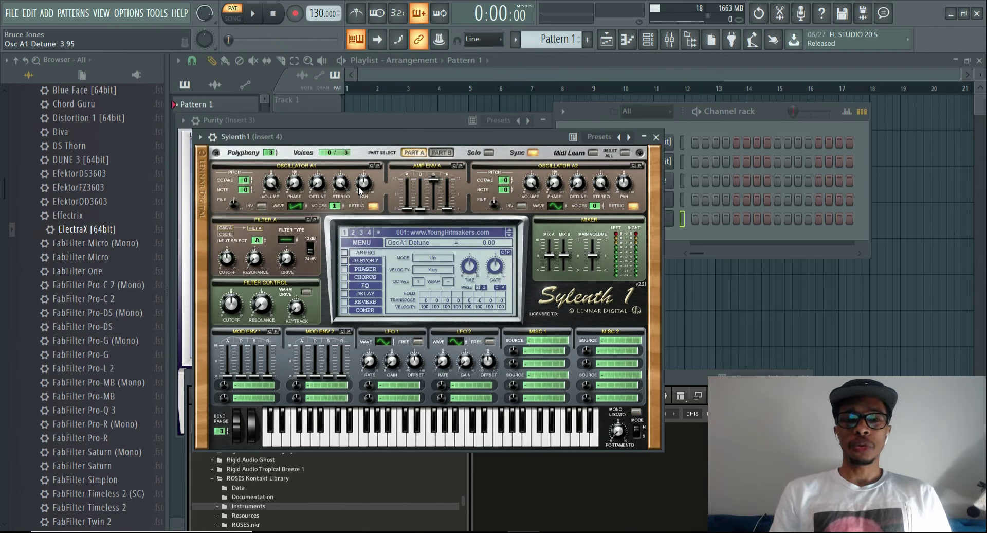
Audition the preset 040: YHM LD Pop Chords in Sylenth1, and switch to 039: YHM LD Lost.
left_click(423, 236)
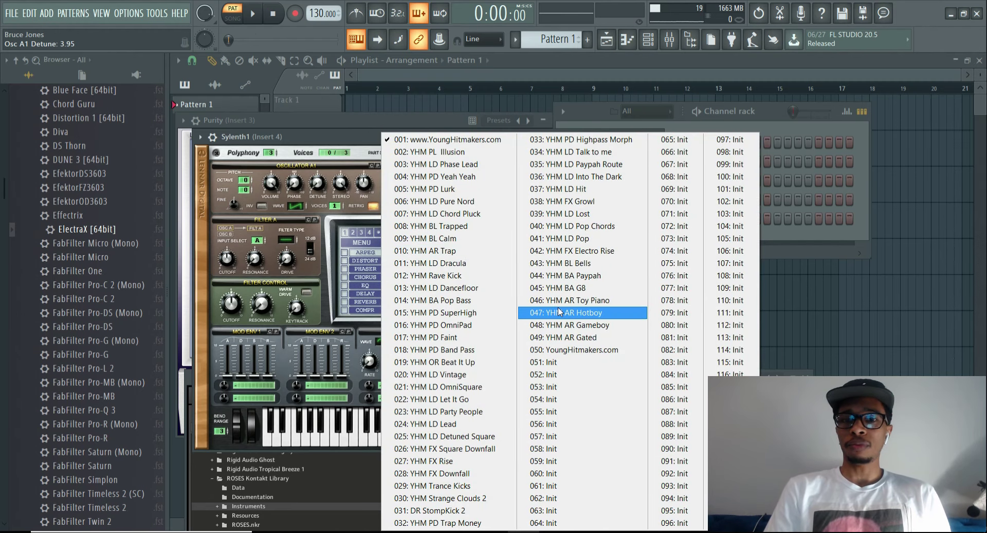
left_click(560, 225)
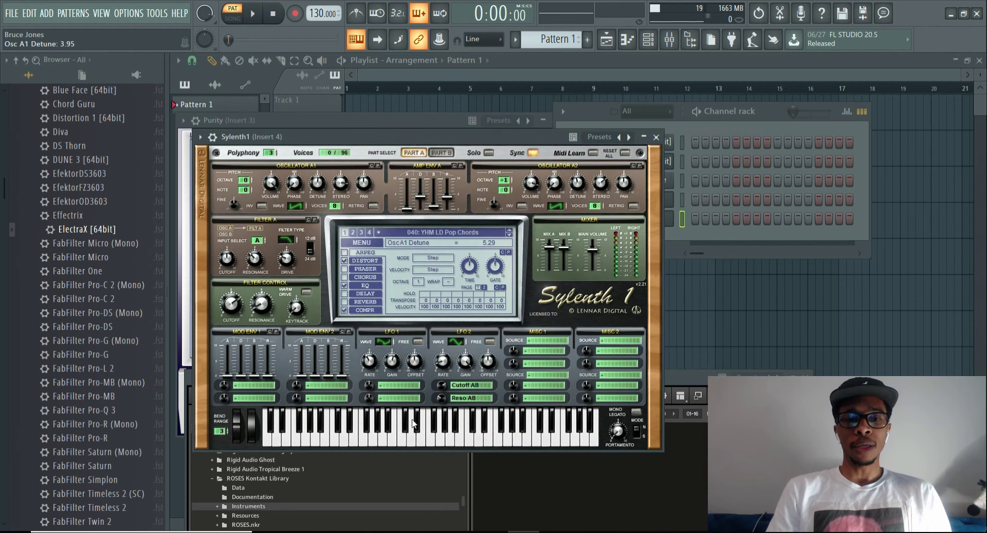
left_click(425, 432)
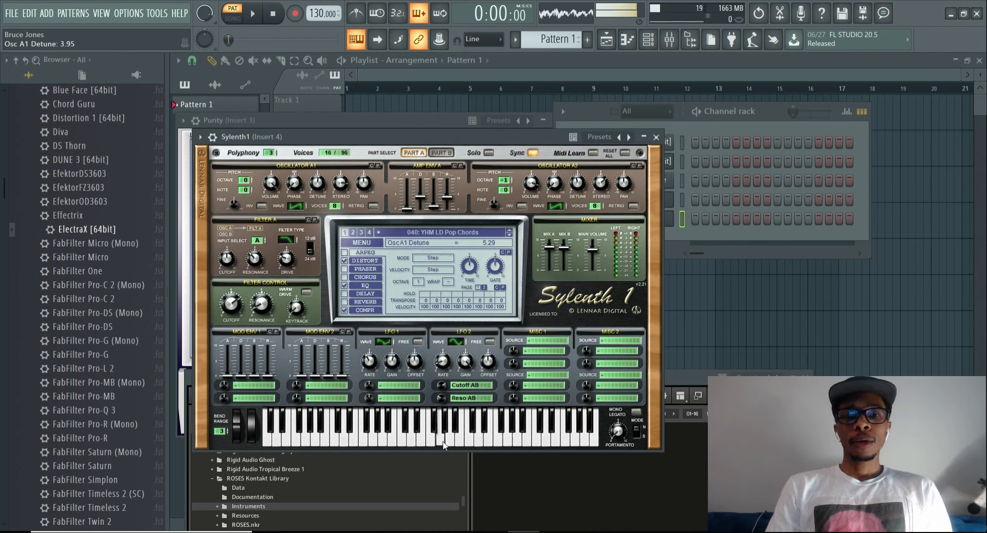
left_click(510, 234)
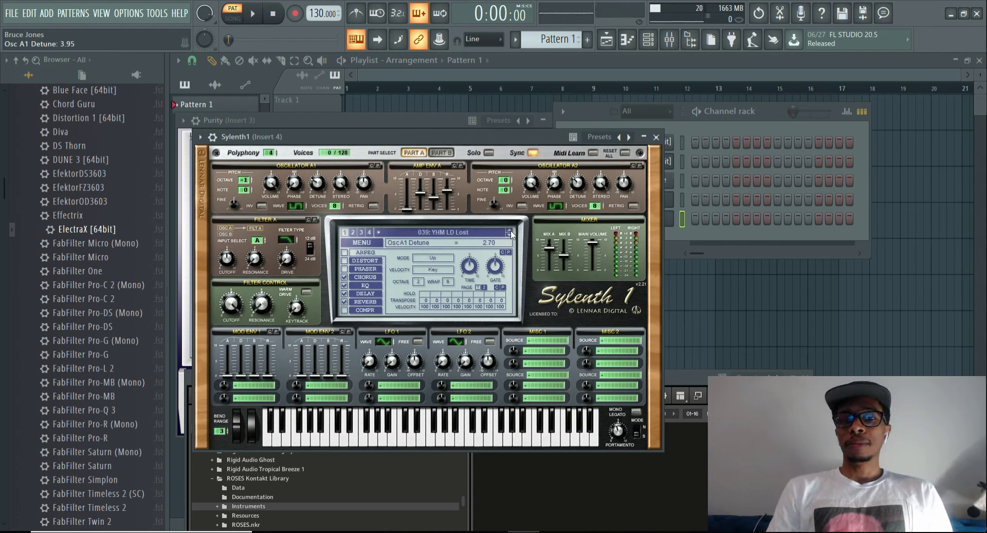
left_click(451, 429)
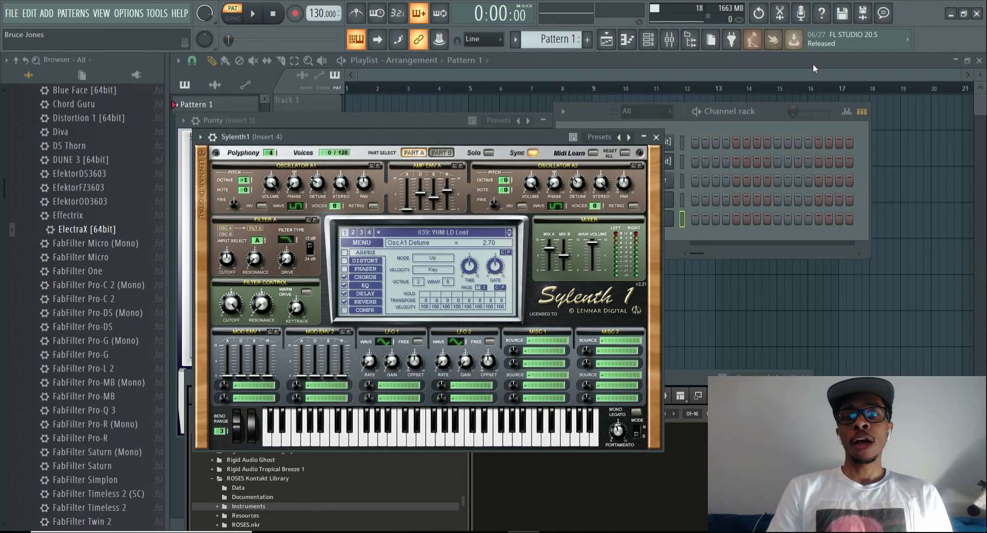
Bring up the Purity instrument from the channel rack and load its Piano category preset Mood EP.
left_click(715, 236)
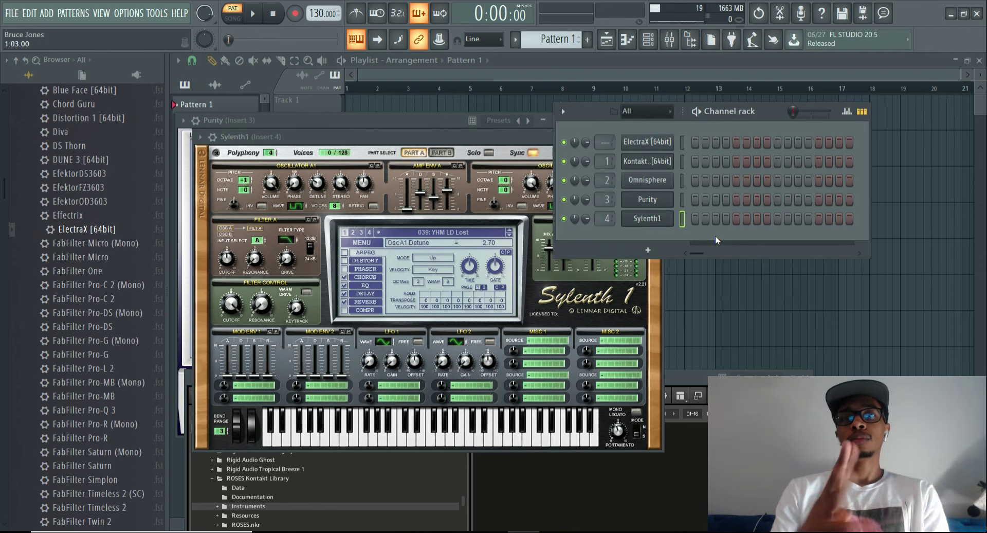
left_click(640, 199)
left_click(641, 198)
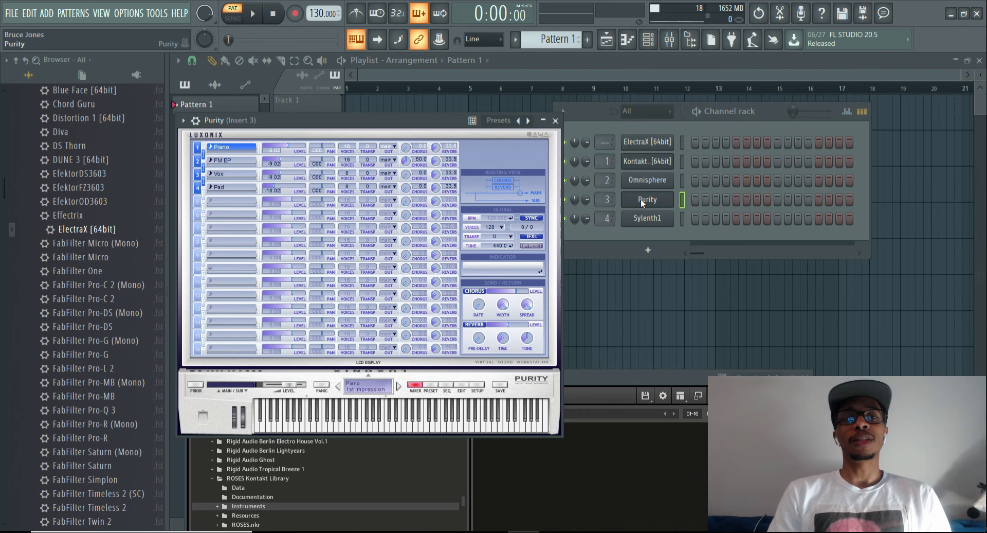
left_click(430, 387)
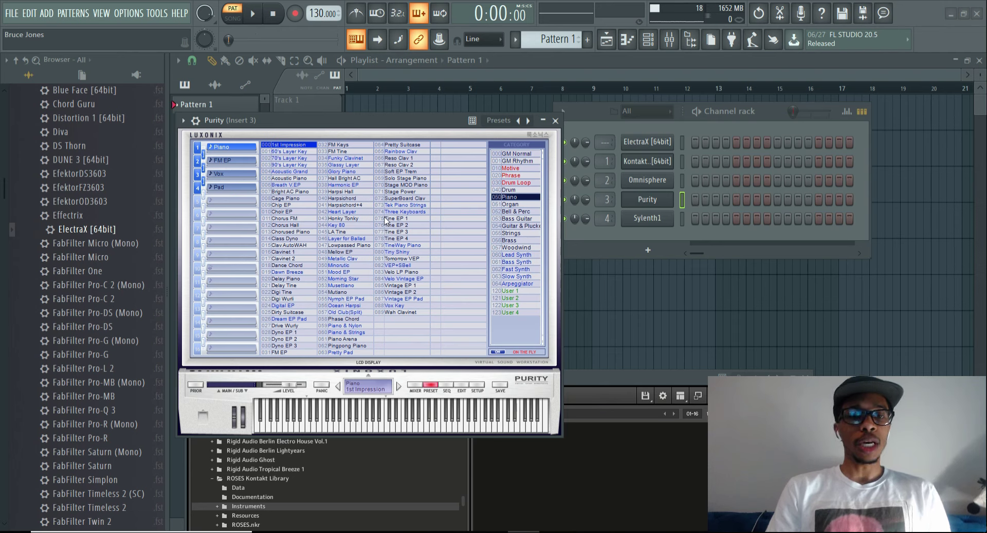
left_click(351, 272)
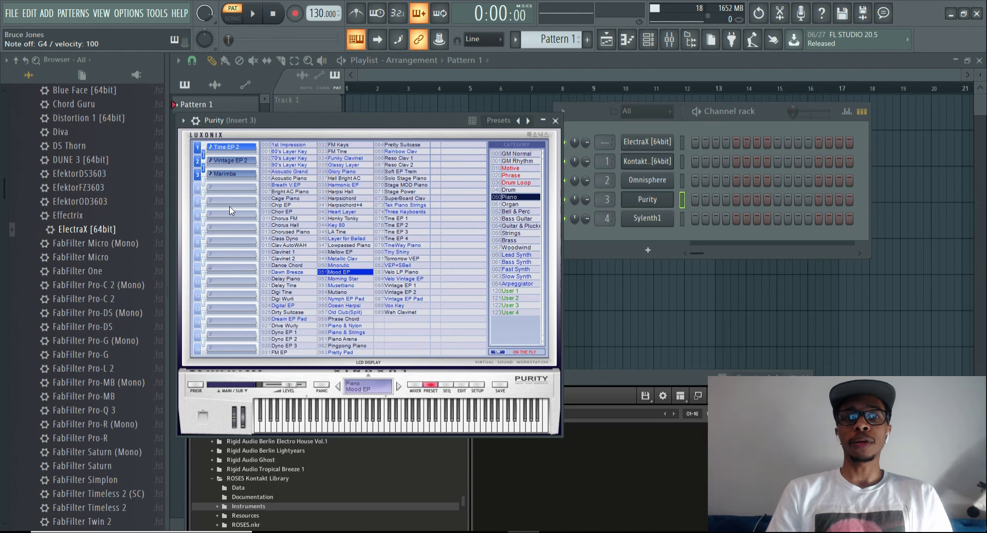
View Purity's sound editing page and its setup page.
left_click(461, 385)
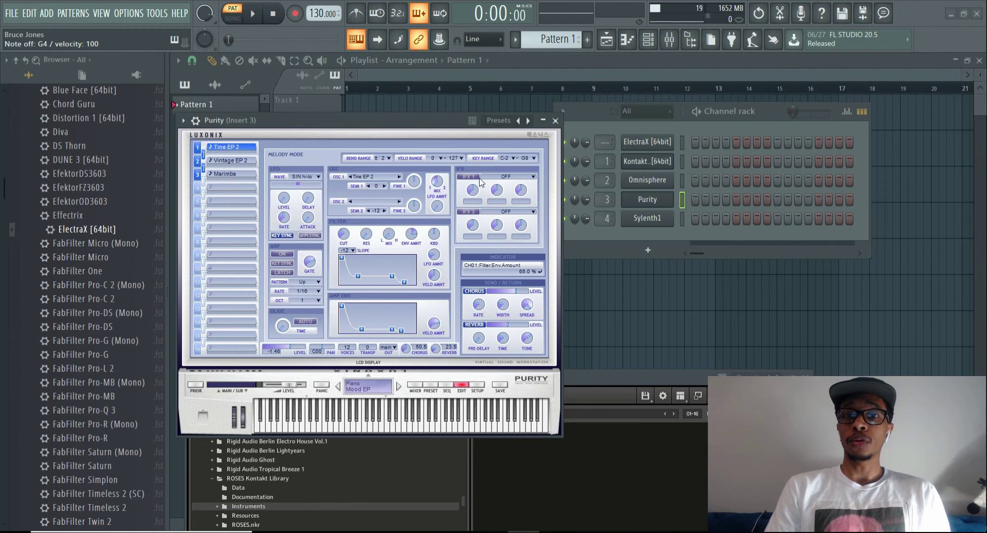
left_click(478, 385)
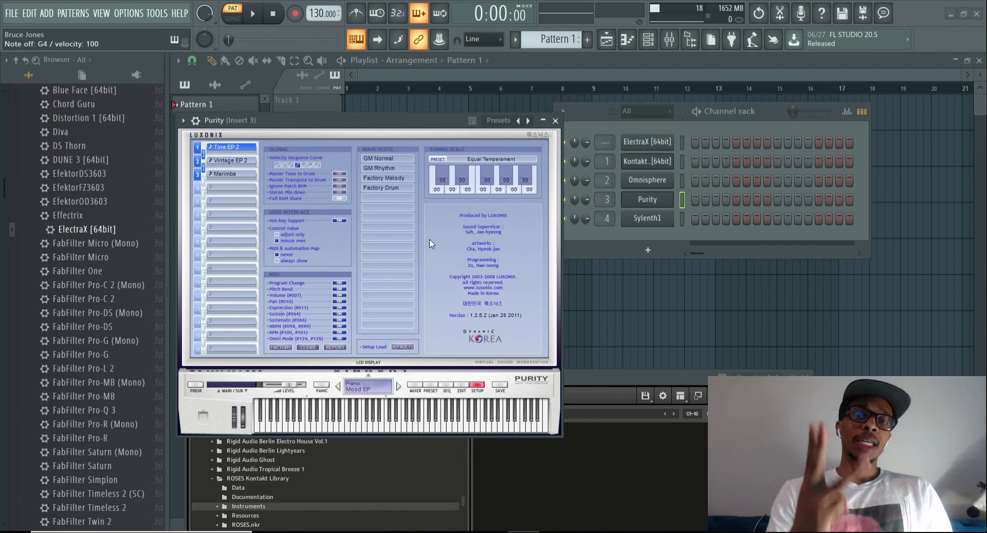
Bring up Omnisphere, move its window higher, and load and play the Backwards Neosoul patch.
left_click(648, 177)
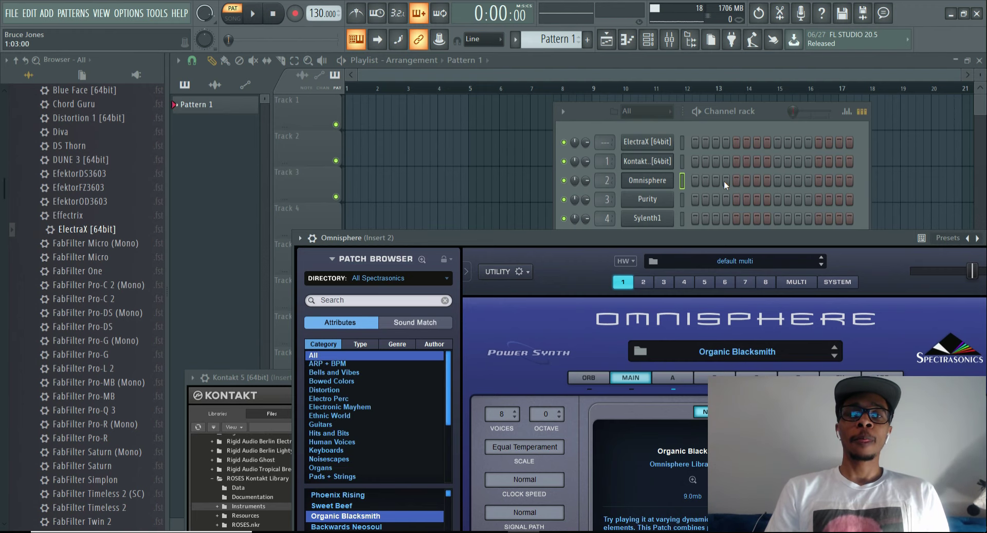
left_click_drag(679, 230, 612, 126)
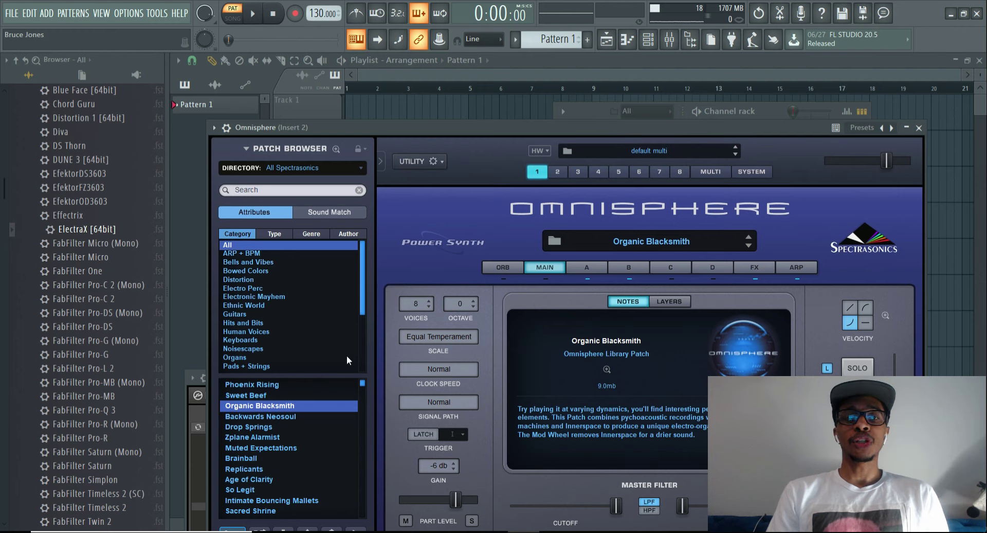
left_click(291, 416)
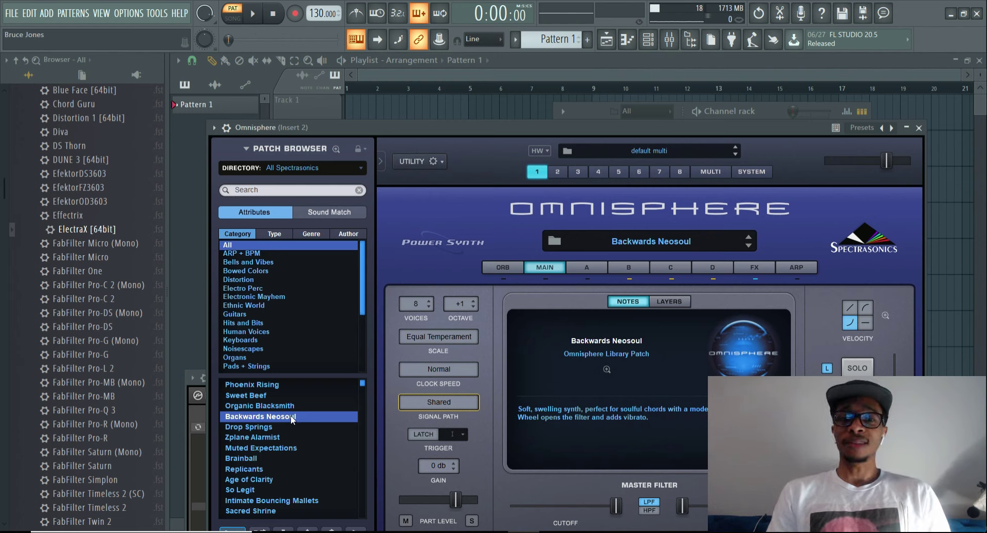
key("b")
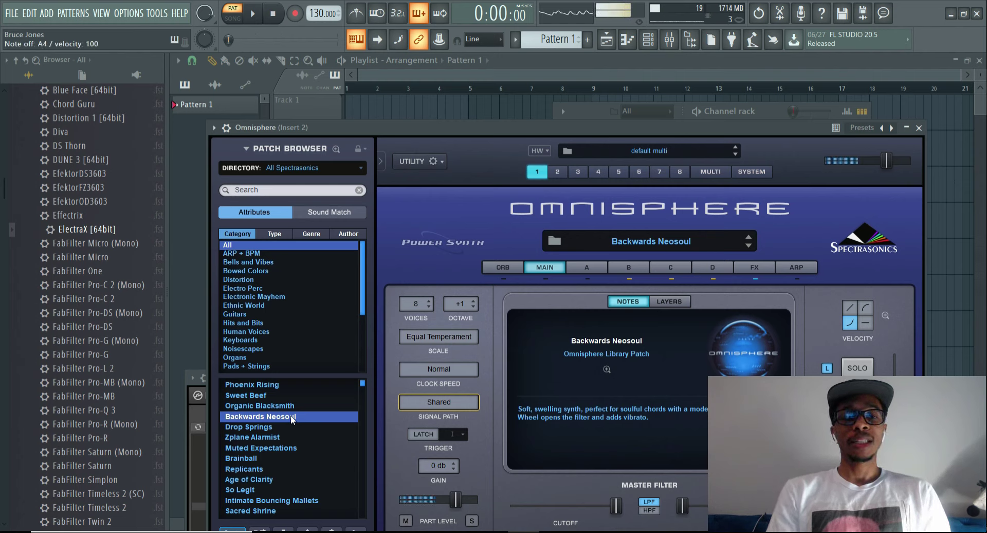
key("n")
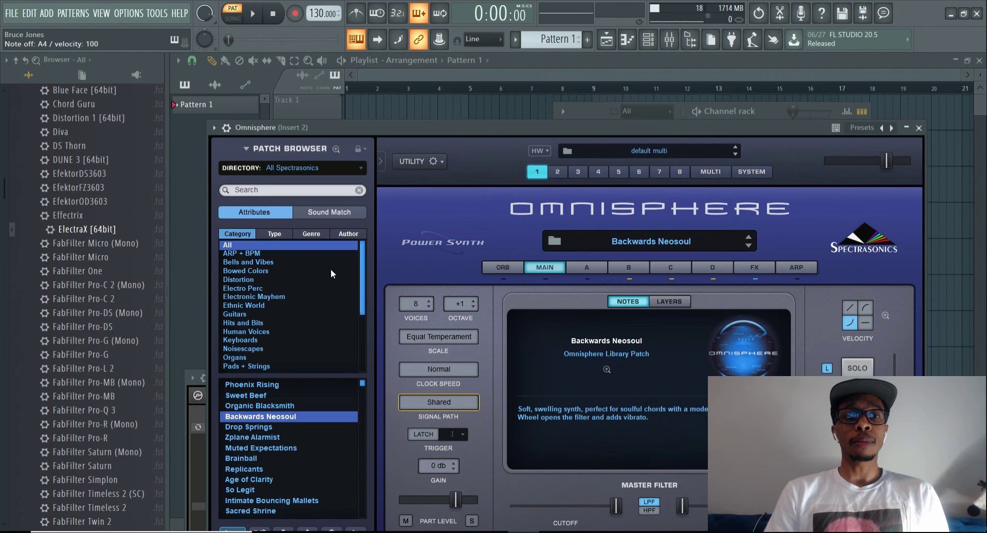
Switch Omnisphere's patch browser to The Void user directory and display the current patch's layers.
left_click(360, 168)
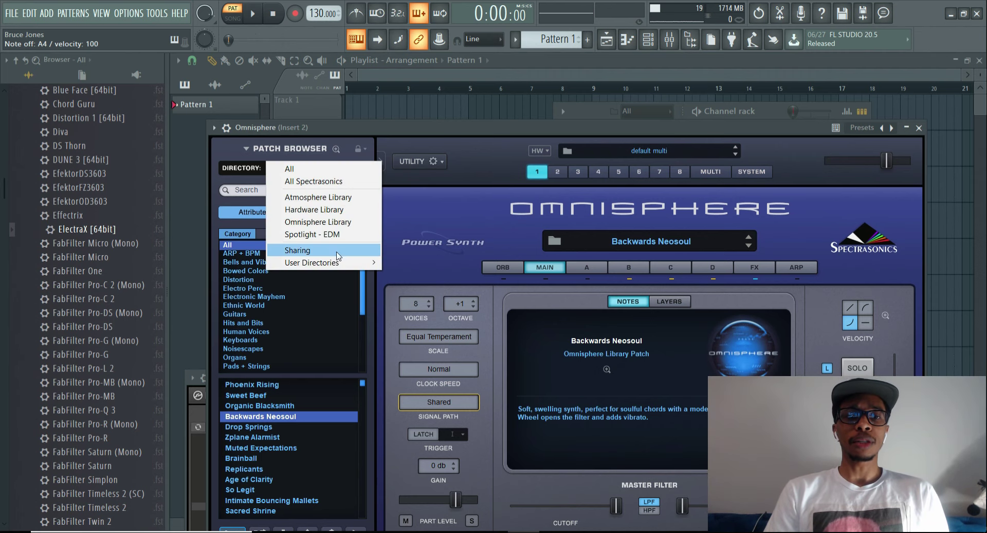
mouse_move(337, 263)
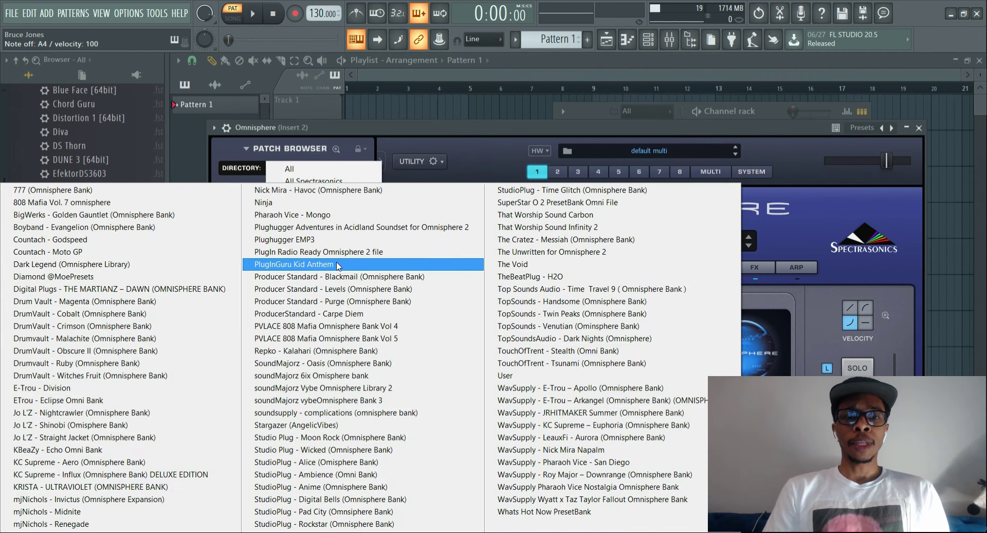
left_click(537, 264)
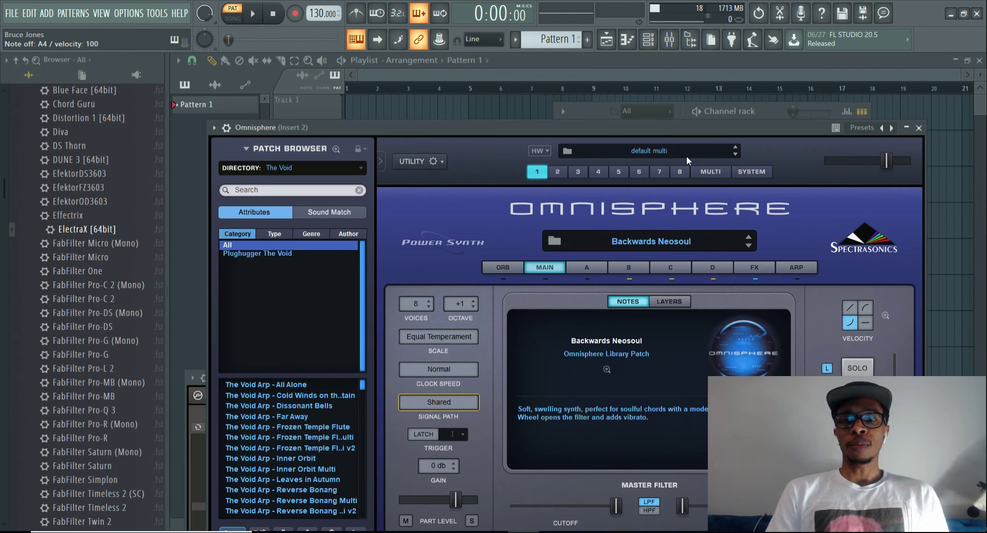
left_click(671, 301)
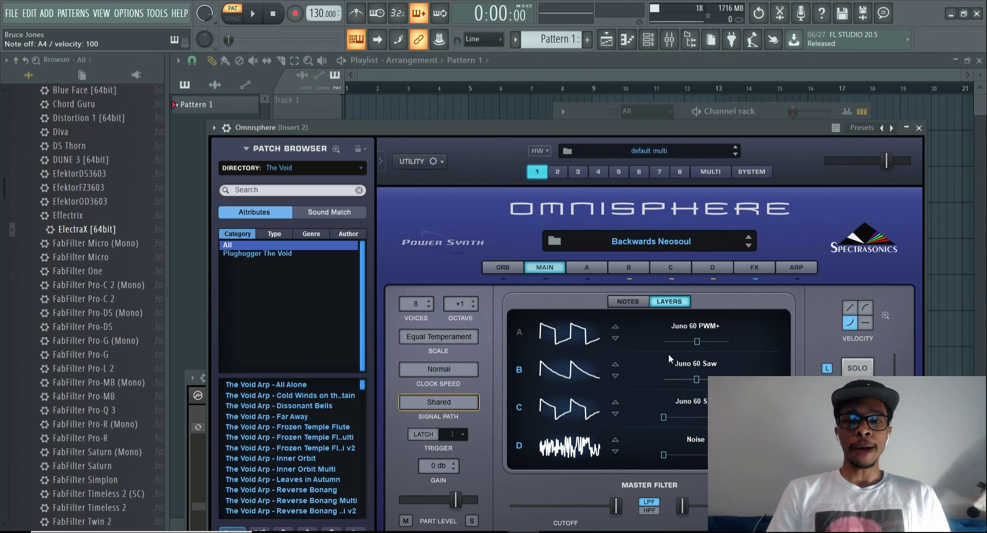
Bring up the ElectraX instrument from the channel rack.
left_click(591, 110)
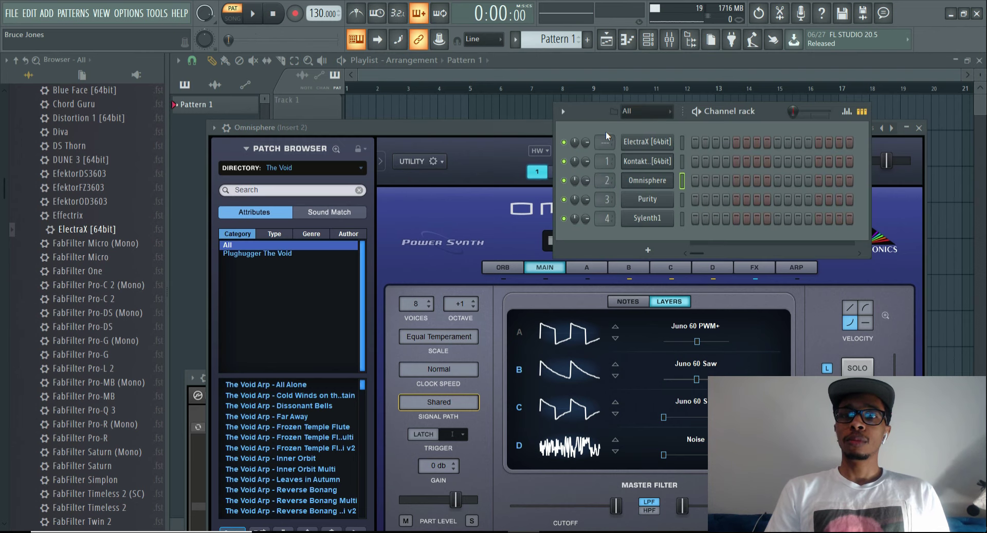
left_click(641, 141)
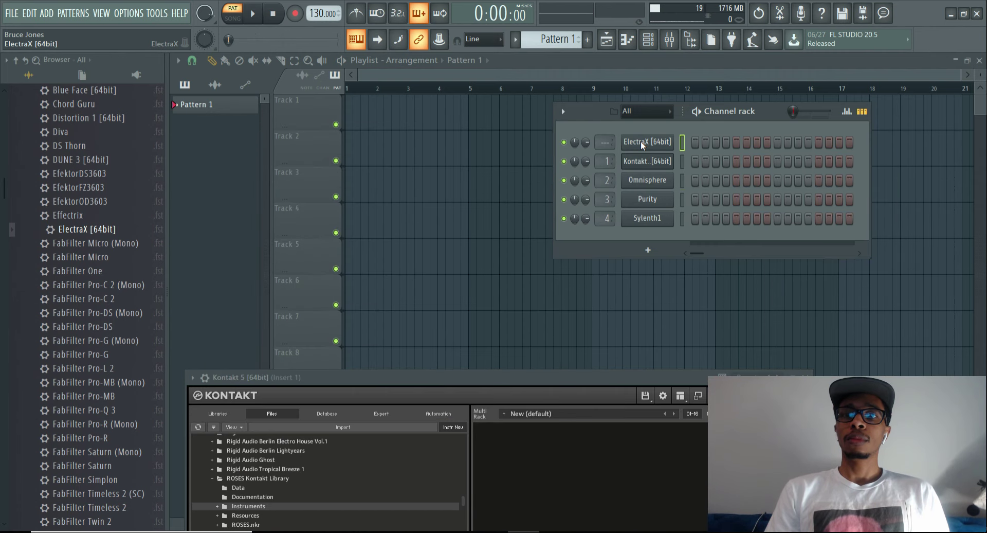
left_click(641, 140)
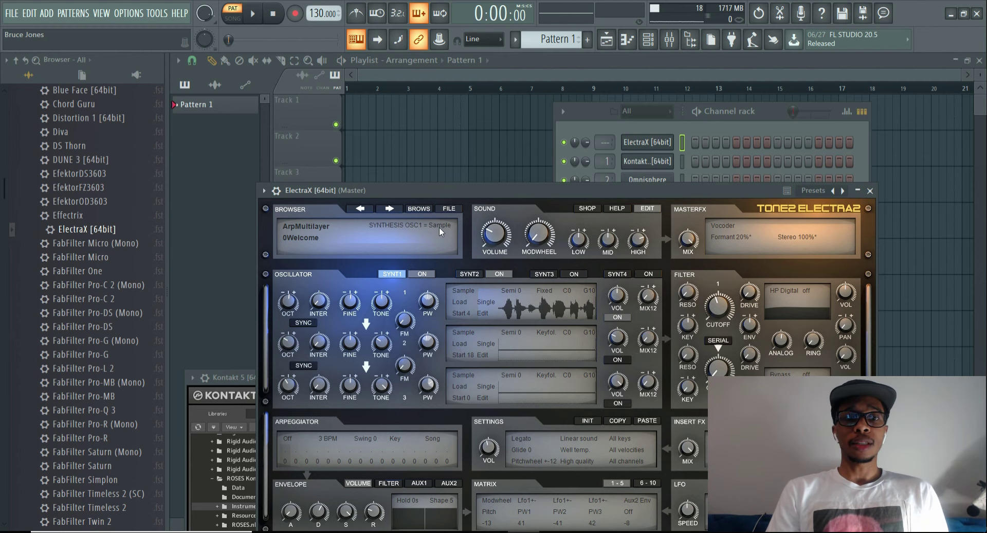
Open ElectraX's preset browser, go through the bank list to its end, and select the Trap X [ProducerGrind] bank.
left_click(420, 207)
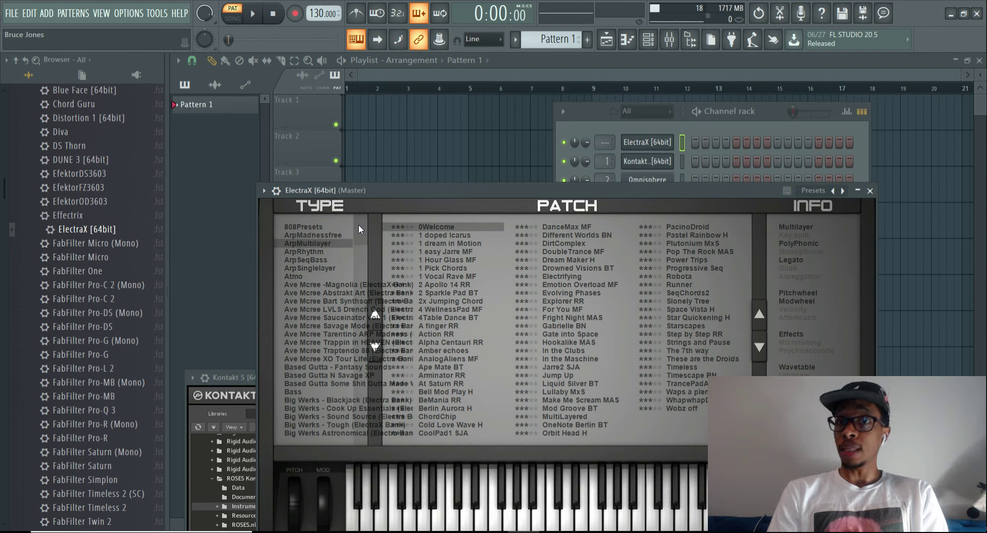
scroll(358, 224, "down", 15)
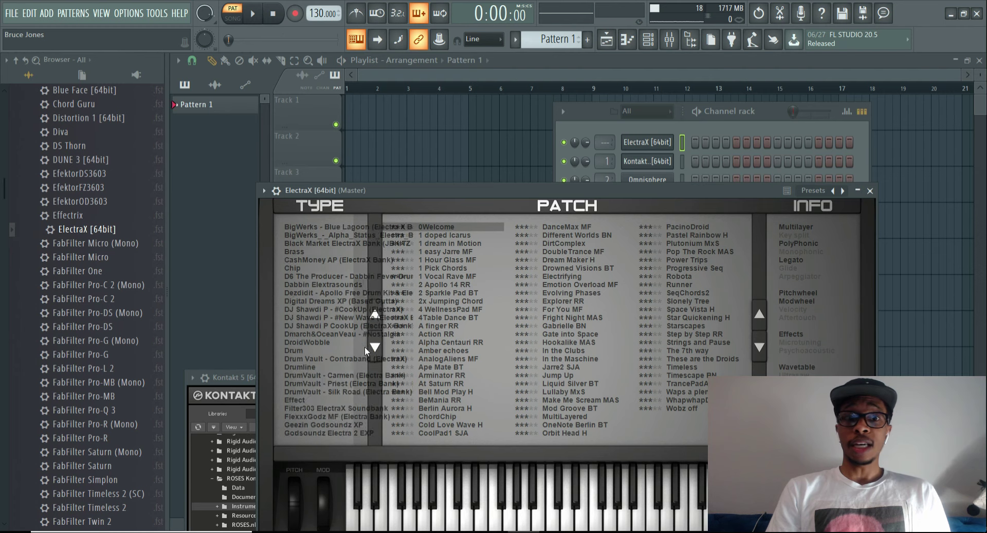
scroll(366, 451, "down", 6)
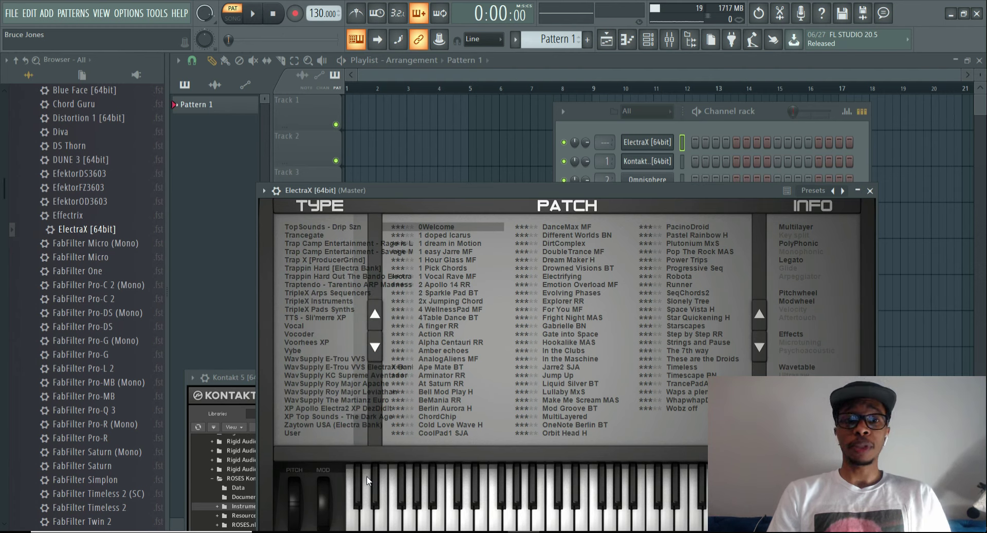
left_click(314, 258)
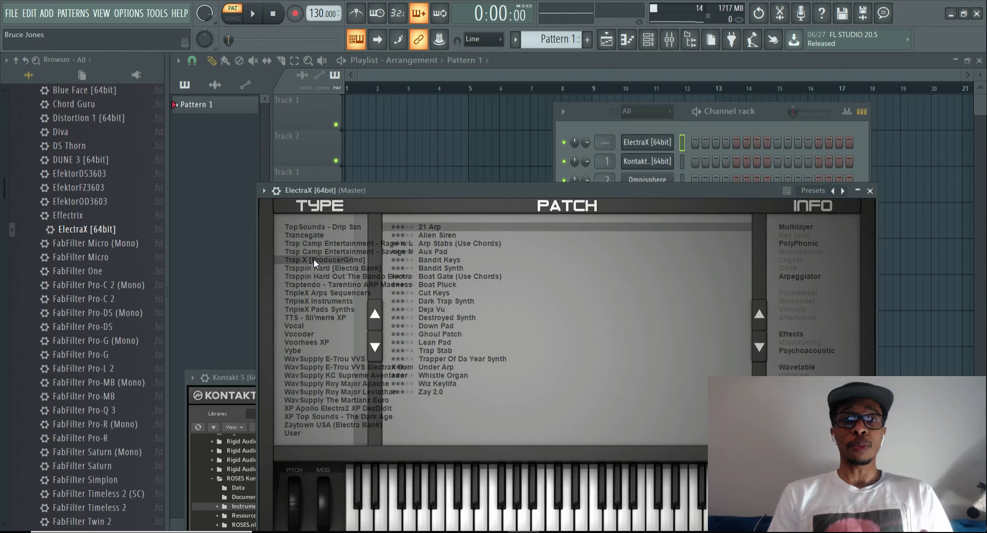
Bring up the Kontakt 5 instrument from the channel rack and move its window higher so its file browser shows.
left_click(601, 128)
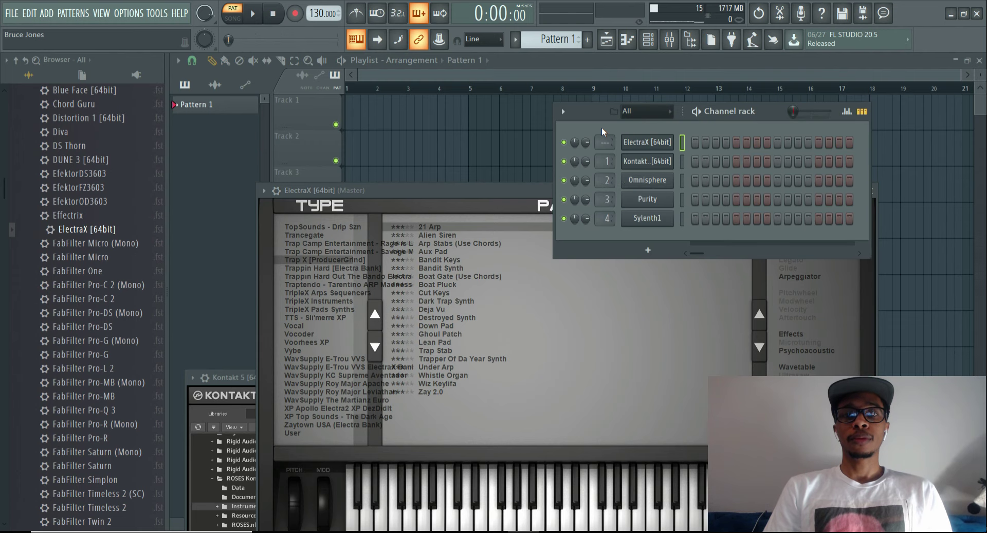
left_click(644, 162)
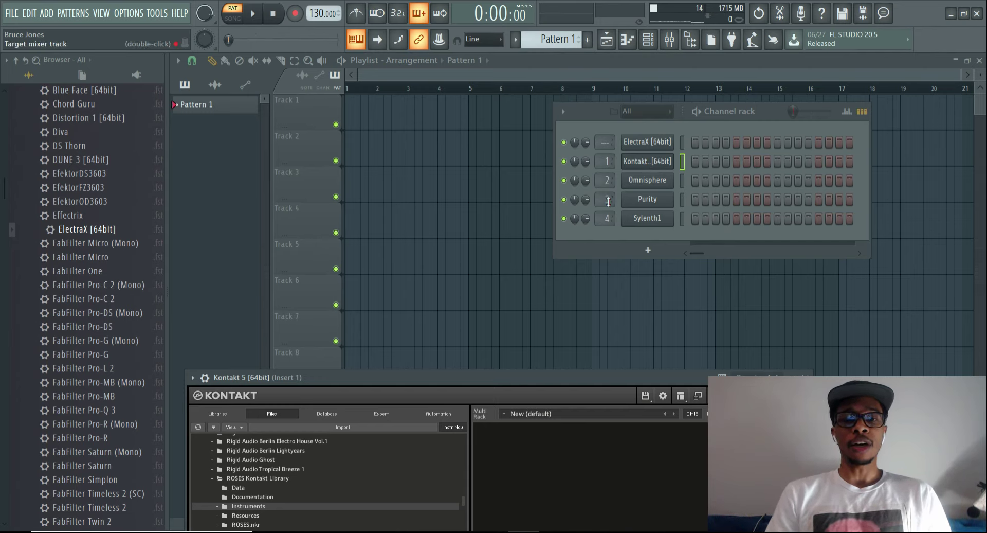
left_click_drag(530, 374, 603, 223)
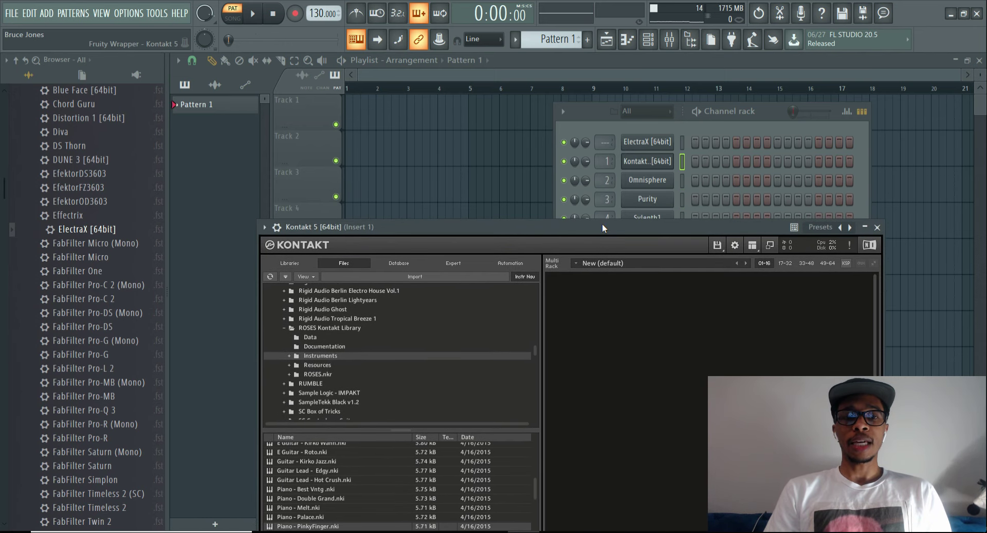
Collapse the ROSES Kontakt Library folder in Kontakt's file browser and bring the channel rack to the front.
left_click(283, 328)
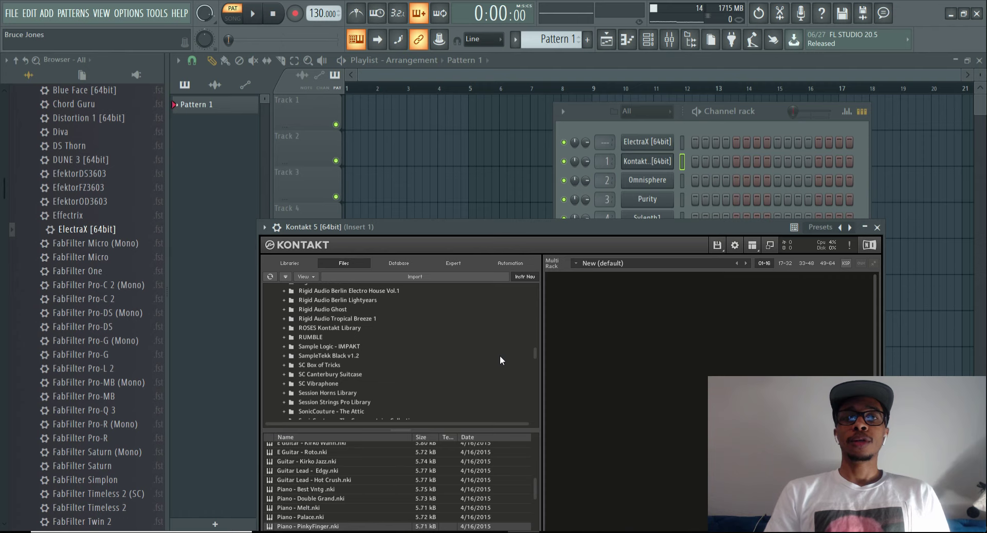
left_click(600, 129)
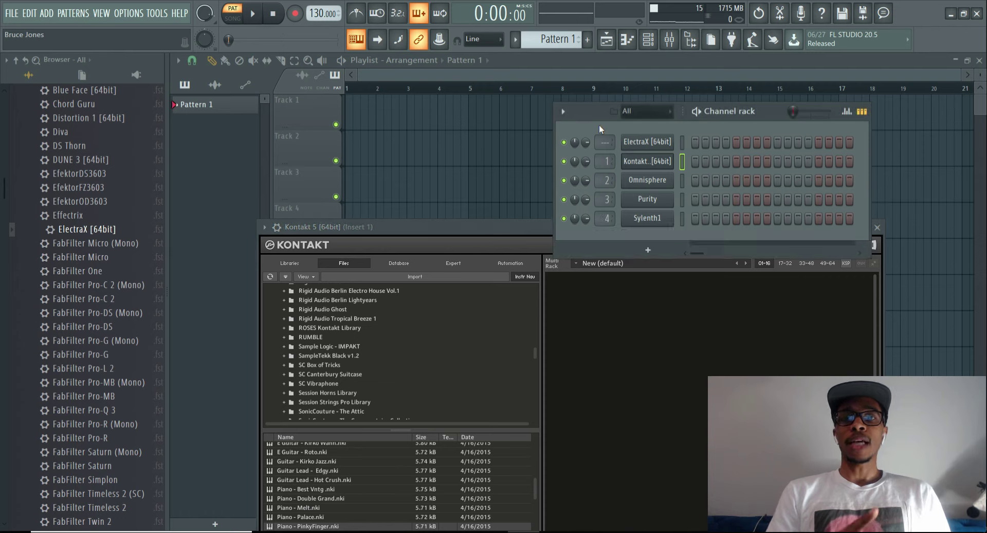